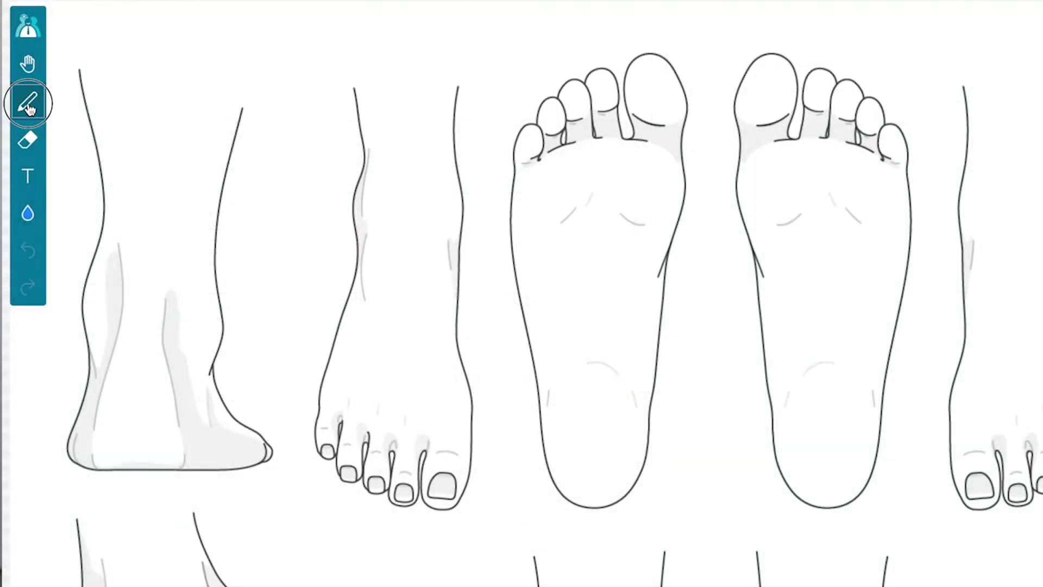
# Show the pen tool's pencil size options on the foot body chart.
pyautogui.click(28, 104)
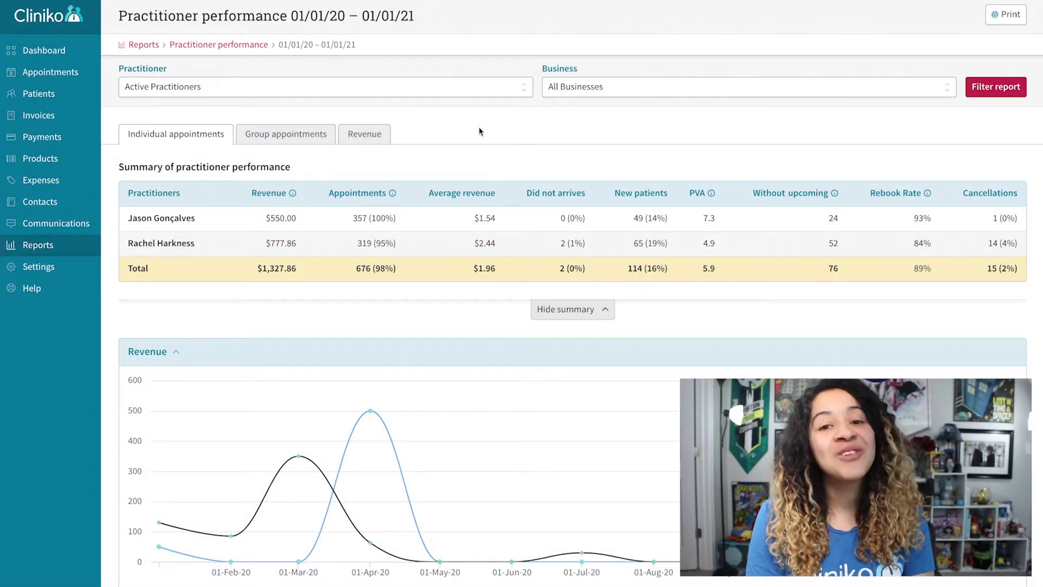
# View the group appointment figures and the Rebook Rate definition in the performance summary.
pyautogui.click(309, 133)
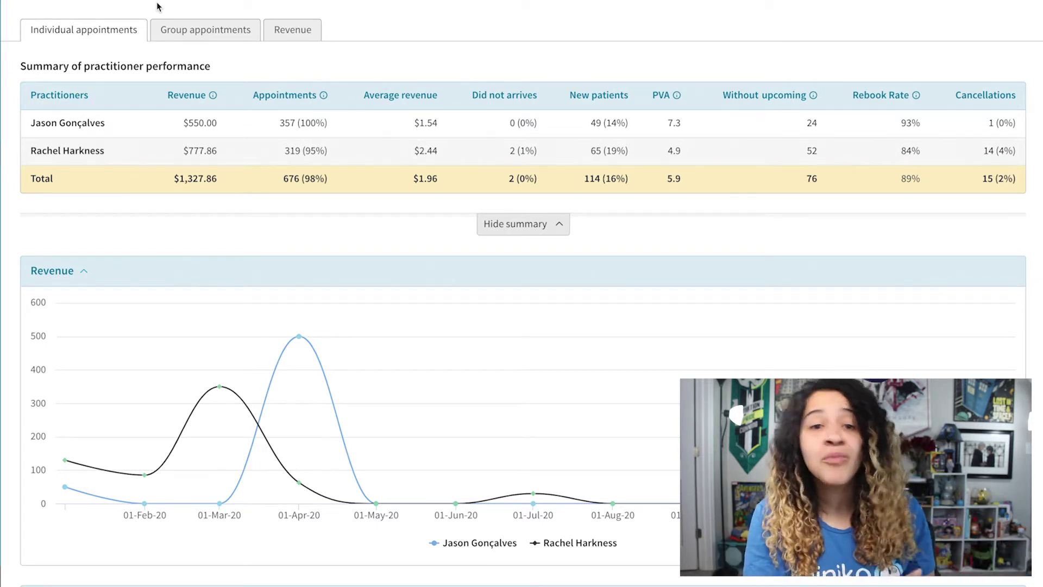
pyautogui.moveTo(712, 193)
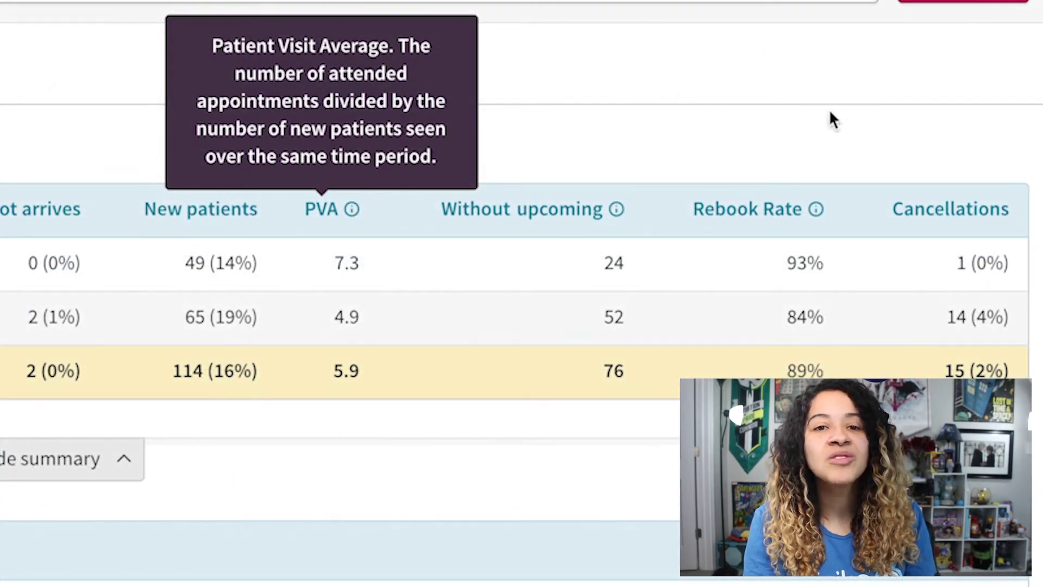
pyautogui.click(815, 210)
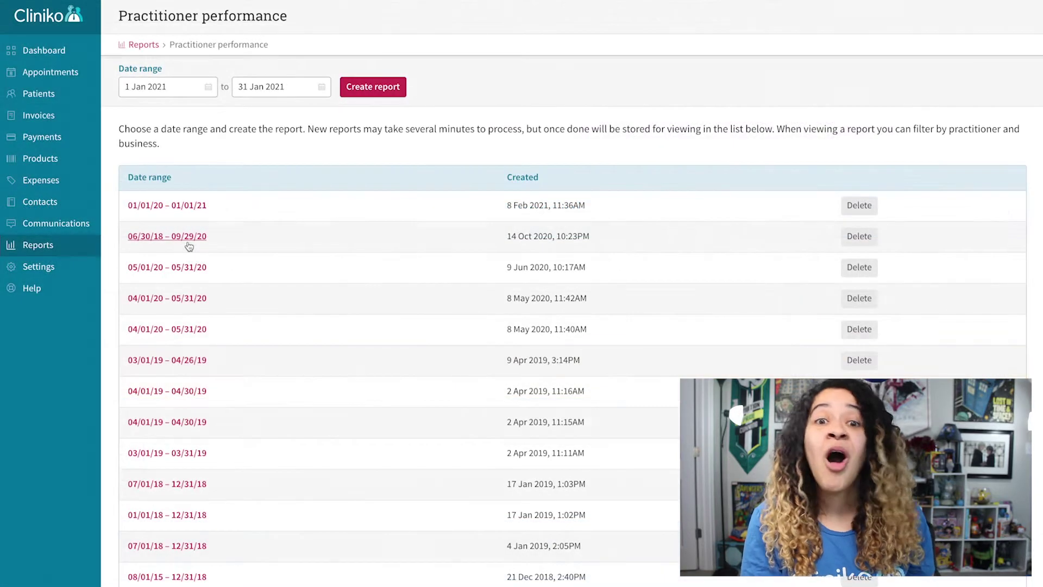
# Open the 06/30/18 – 09/29/20 practitioner performance report.
pyautogui.click(190, 244)
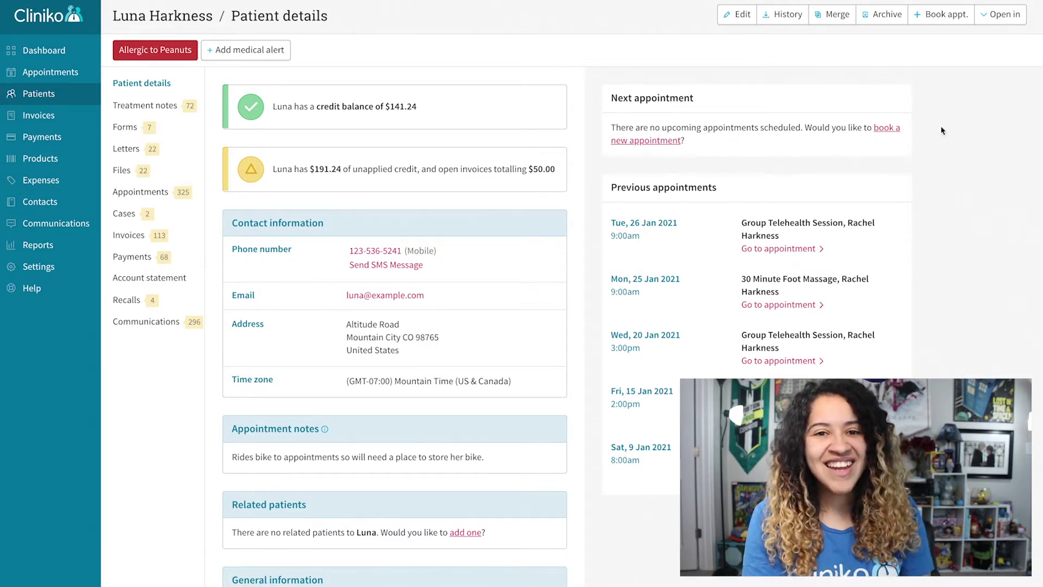
# Filter the patient history to end today, for one practitioner, excluding appointments and patient forms.
pyautogui.click(788, 14)
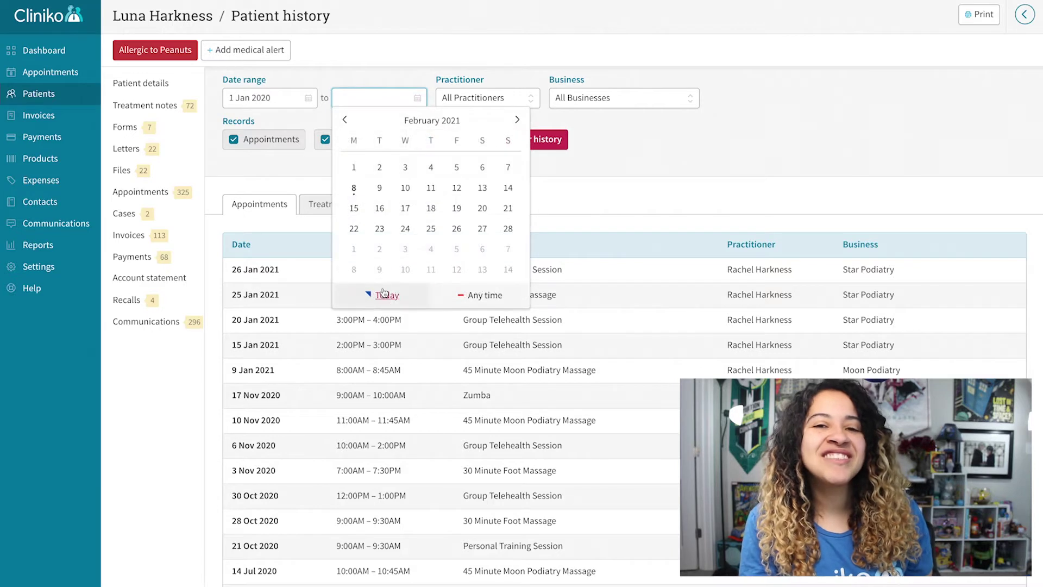
pyautogui.click(384, 296)
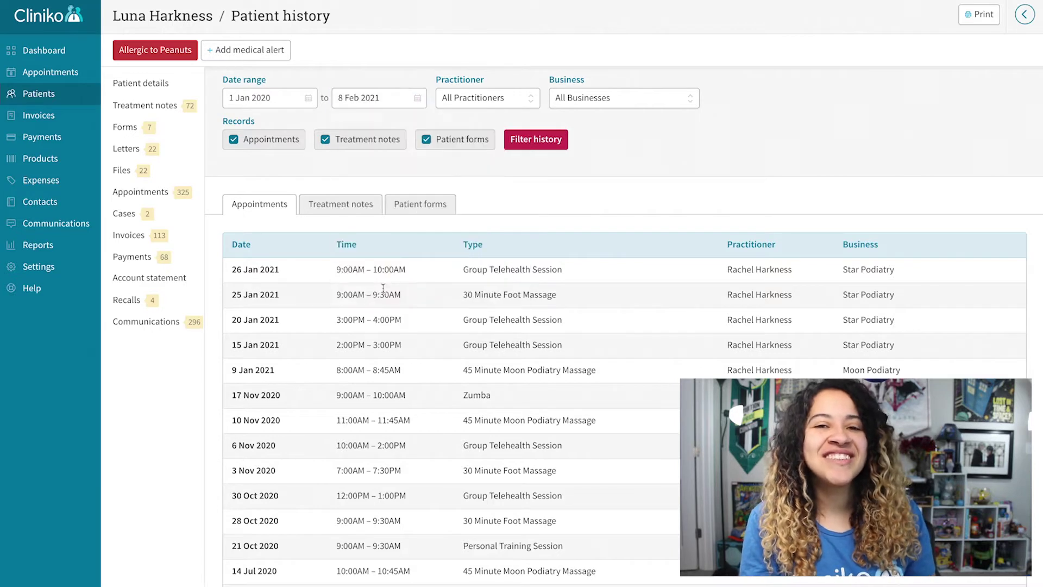
pyautogui.click(497, 98)
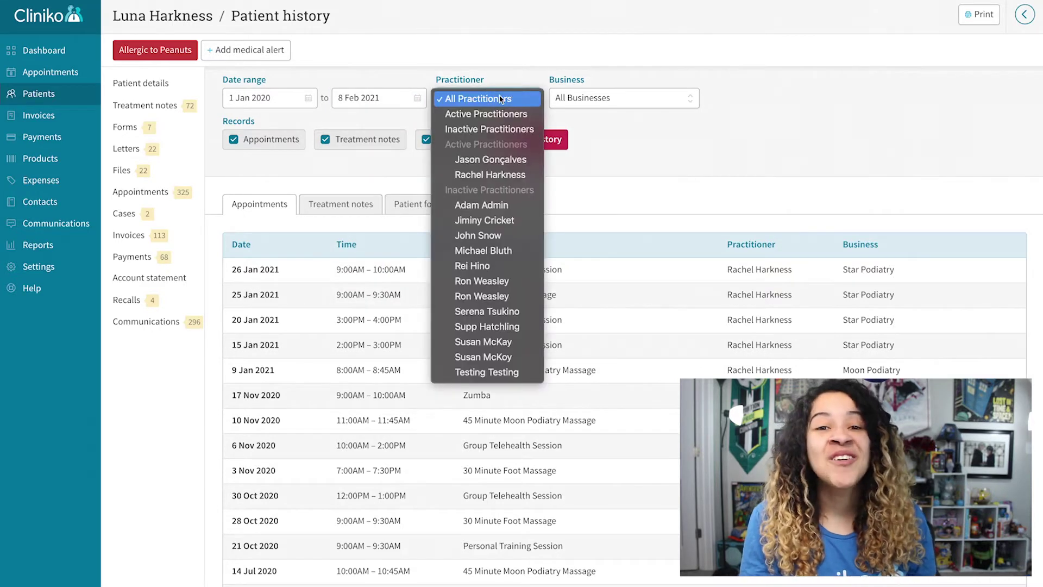
pyautogui.click(491, 174)
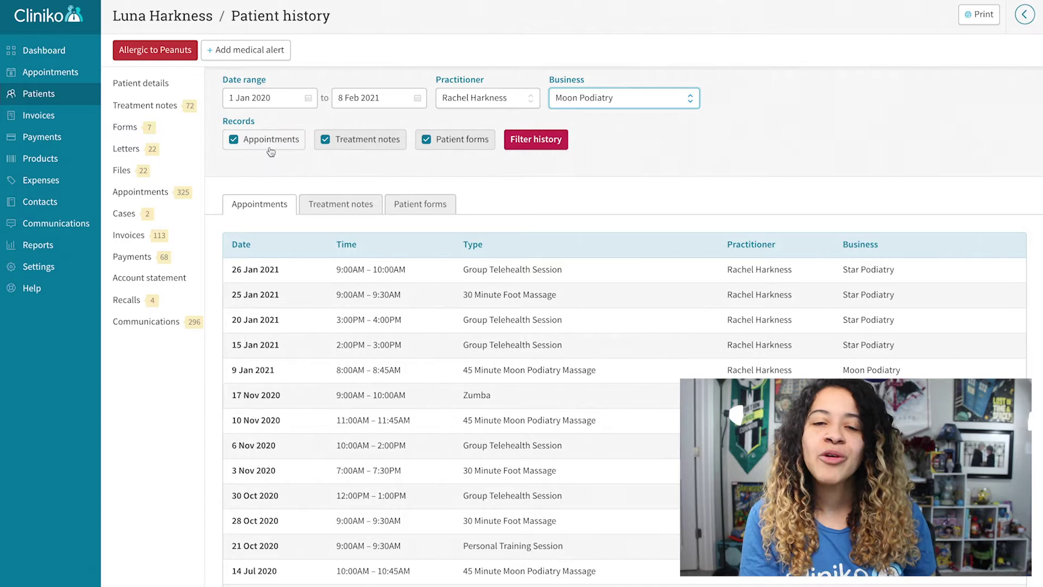
pyautogui.click(271, 147)
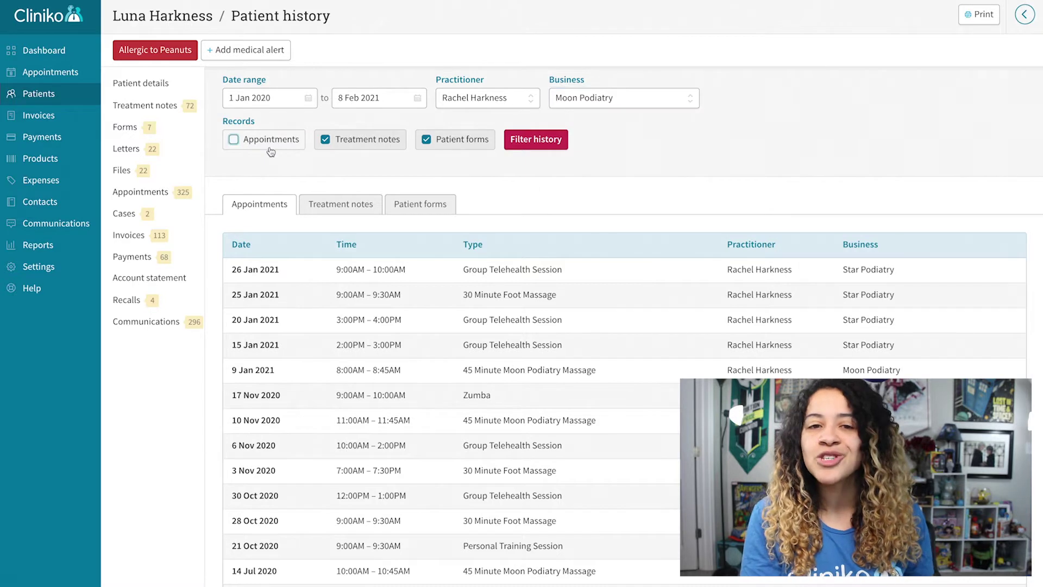
pyautogui.click(450, 139)
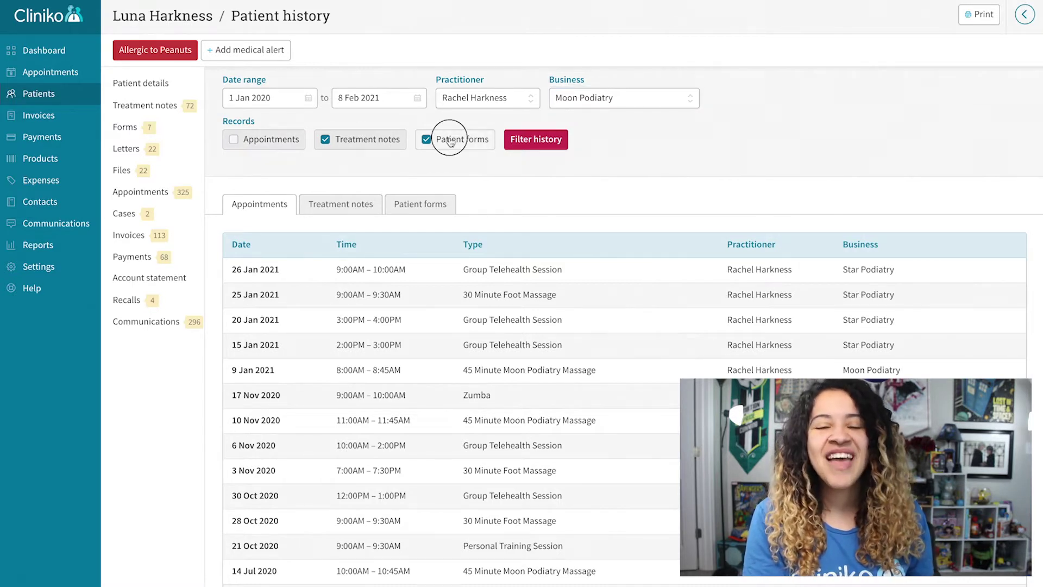
pyautogui.click(535, 139)
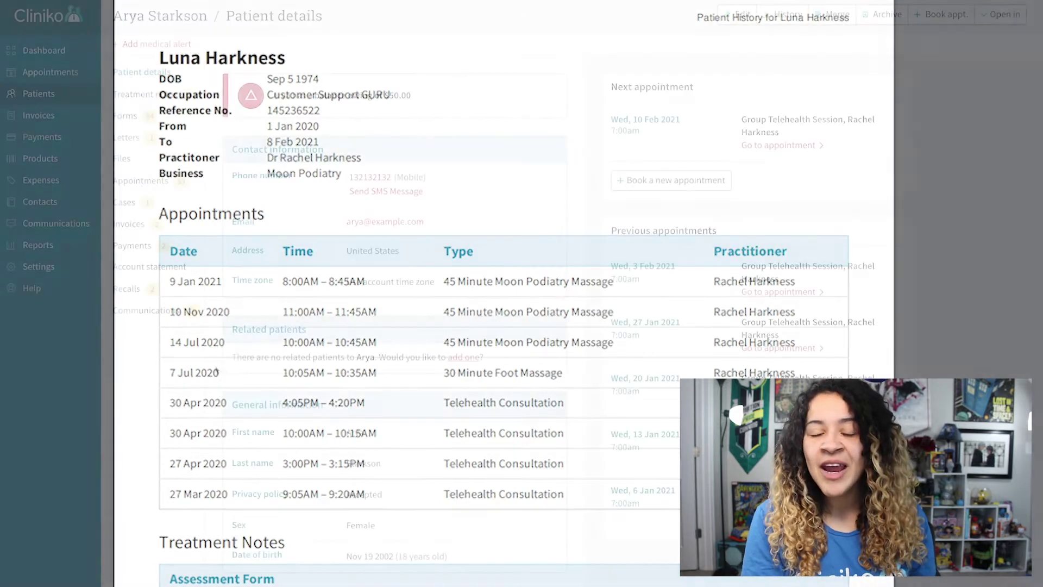
# Show another patient's account statement with the $100 invoice, $50 payment and $50 balance.
pyautogui.click(180, 266)
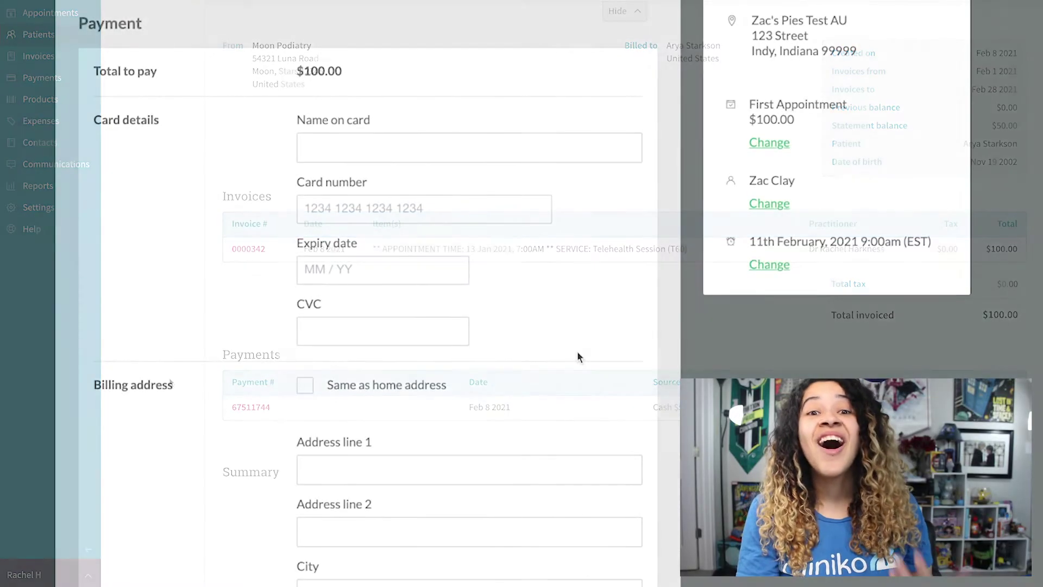
pyautogui.click(401, 148)
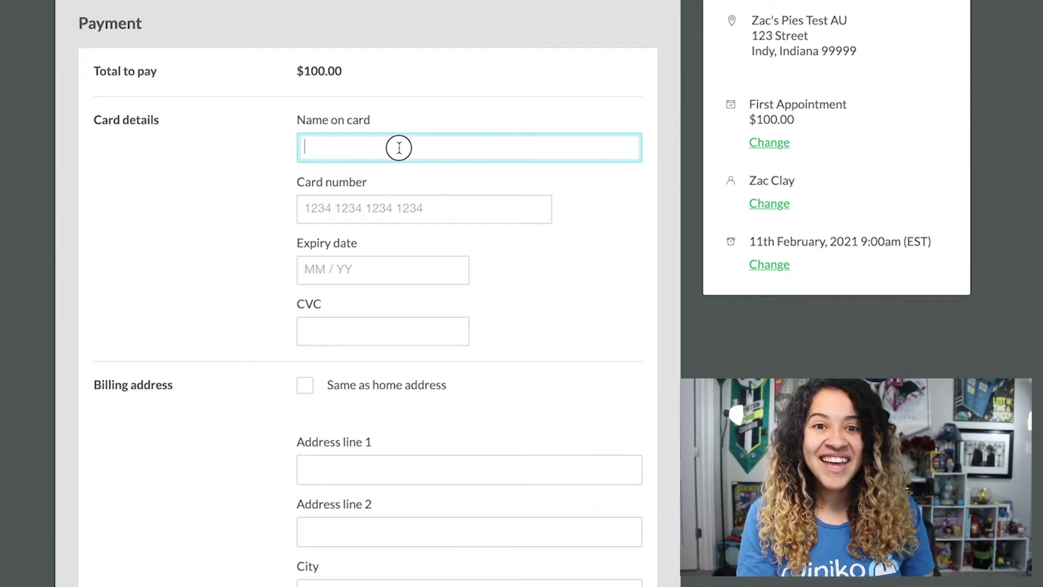
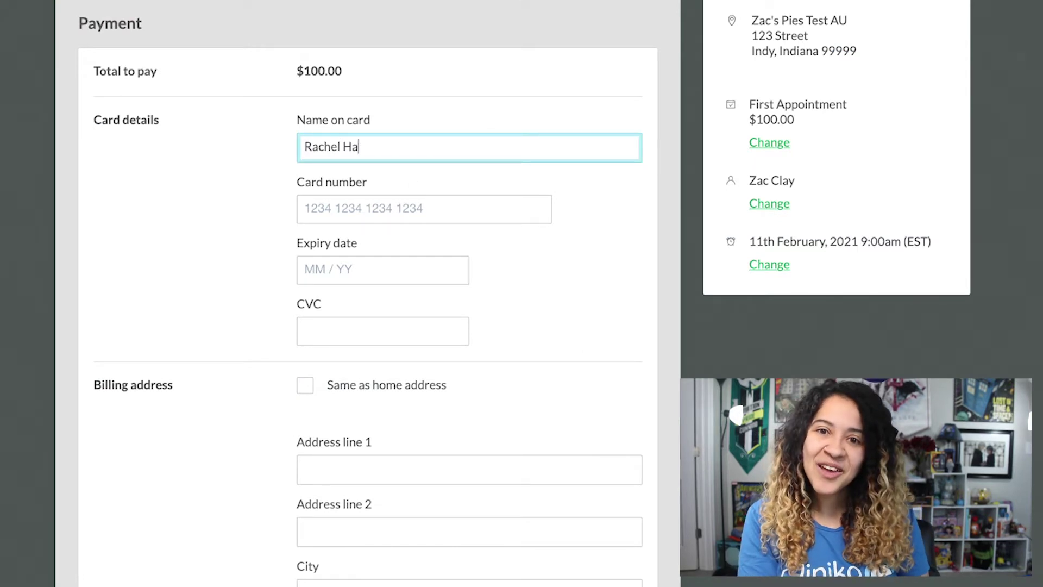
pyautogui.click(357, 209)
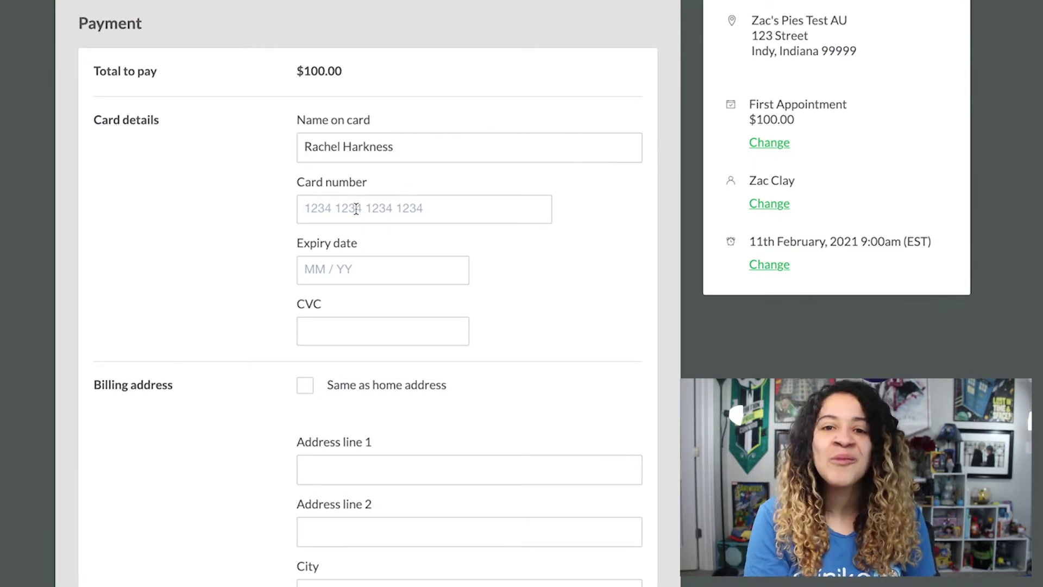
pyautogui.write('1234 12')
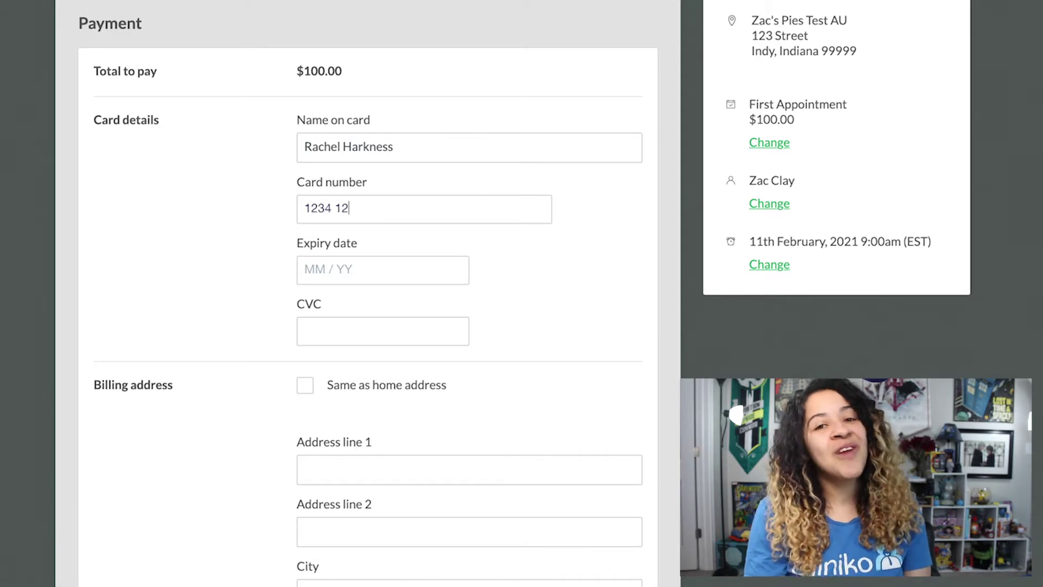
pyautogui.write('34 1234')
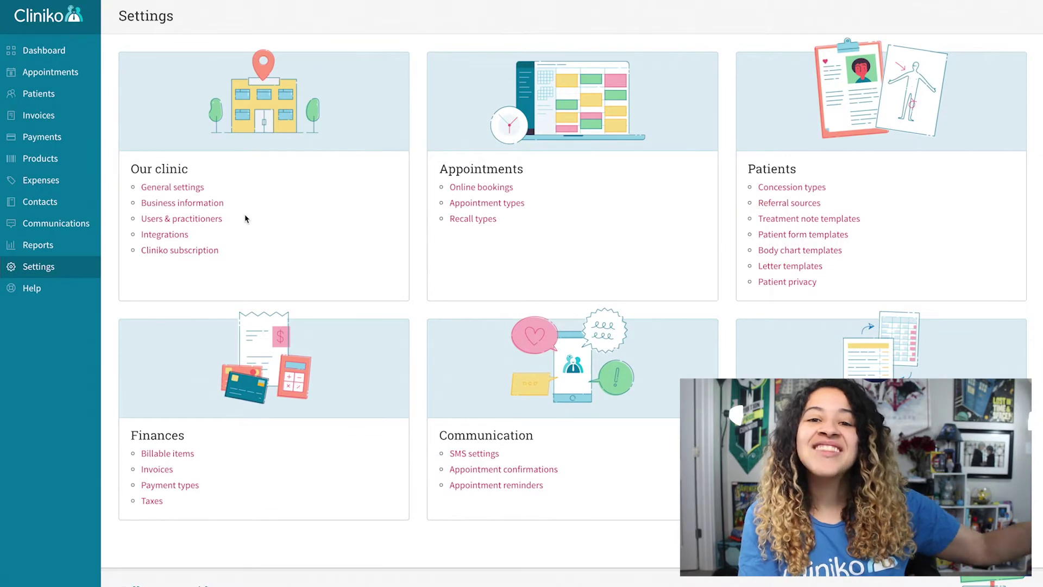
pyautogui.click(165, 233)
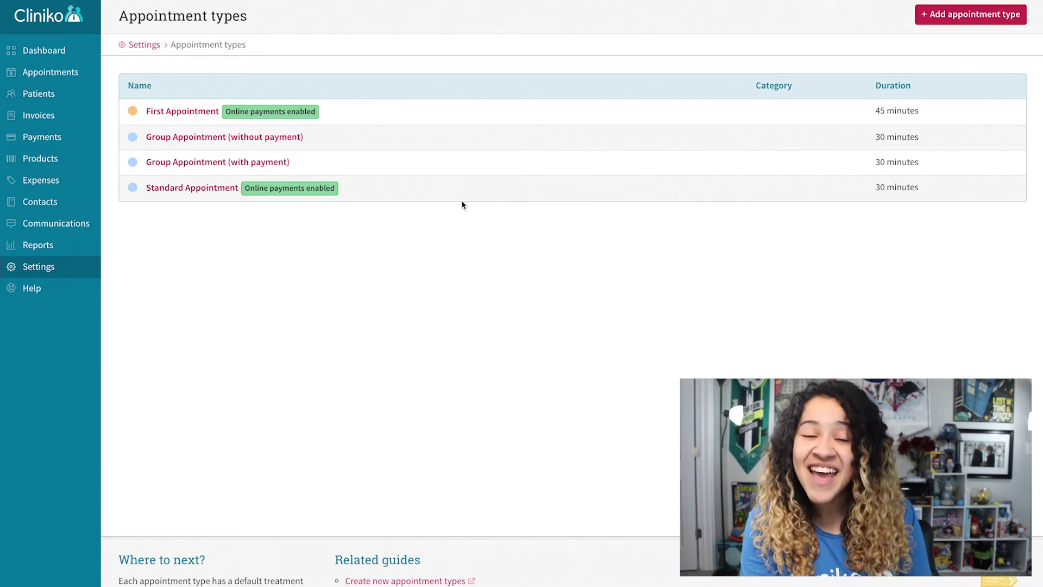
pyautogui.click(183, 188)
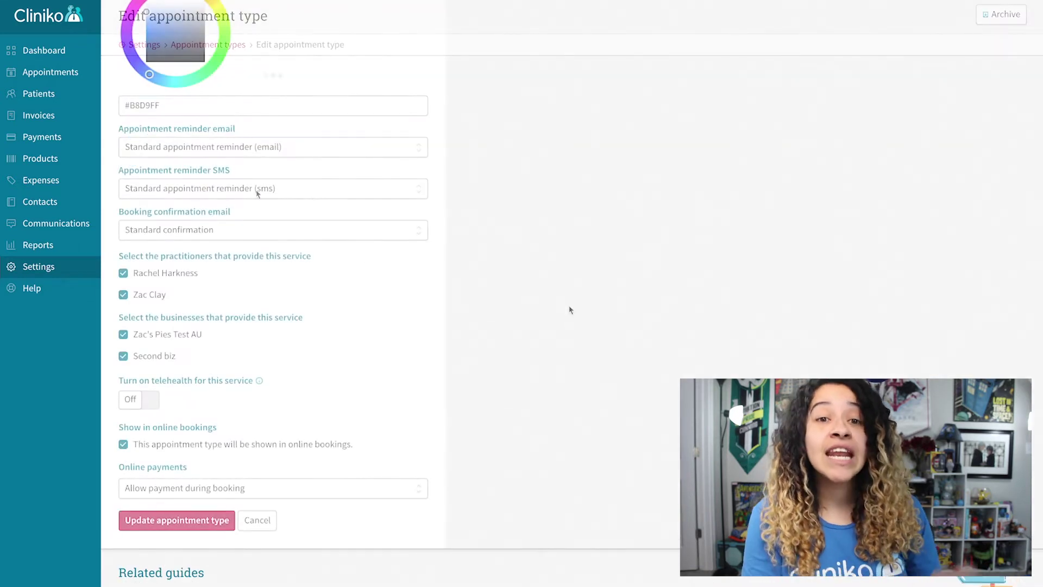
pyautogui.click(421, 490)
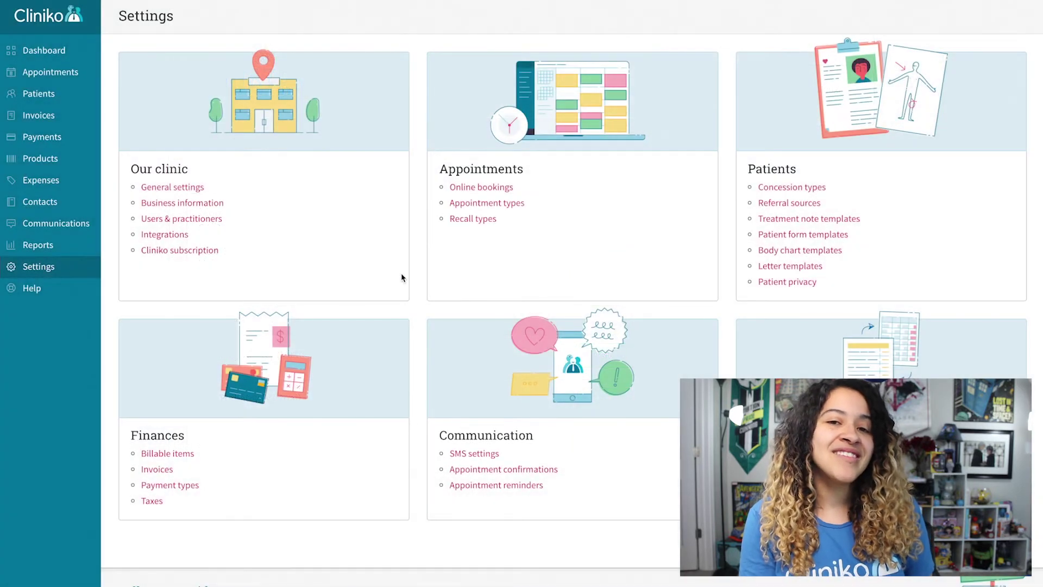
# Turn off 'Display address in online bookings' for Star Podiatry (Virtual).
pyautogui.click(221, 203)
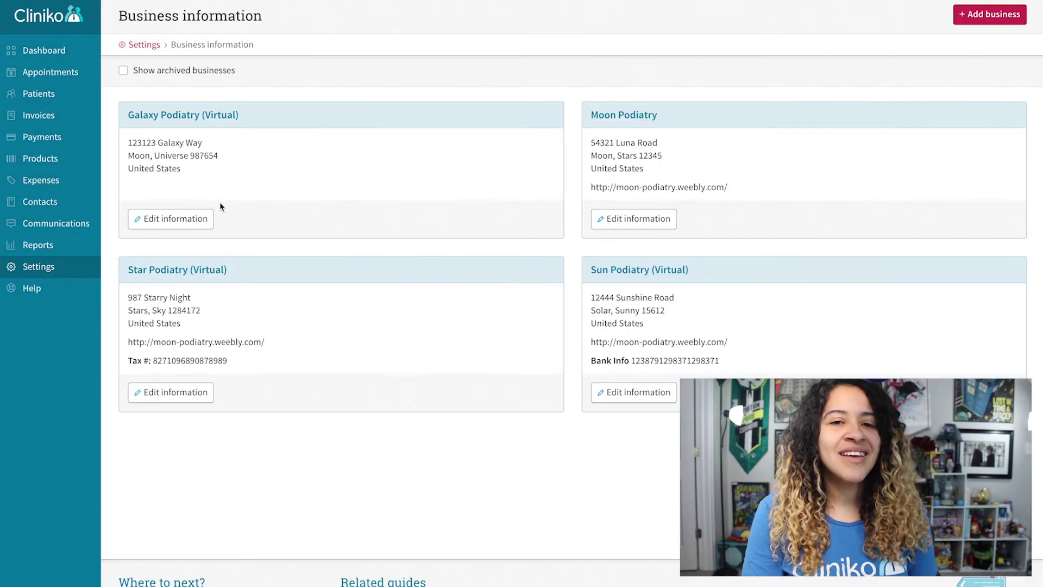
pyautogui.click(213, 396)
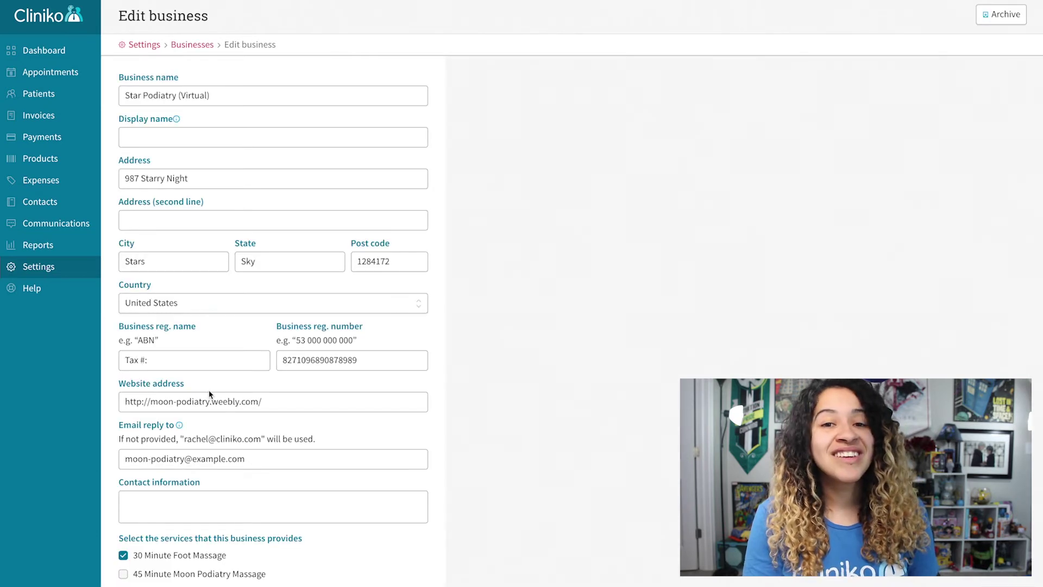
pyautogui.scroll(-5, 536, 363)
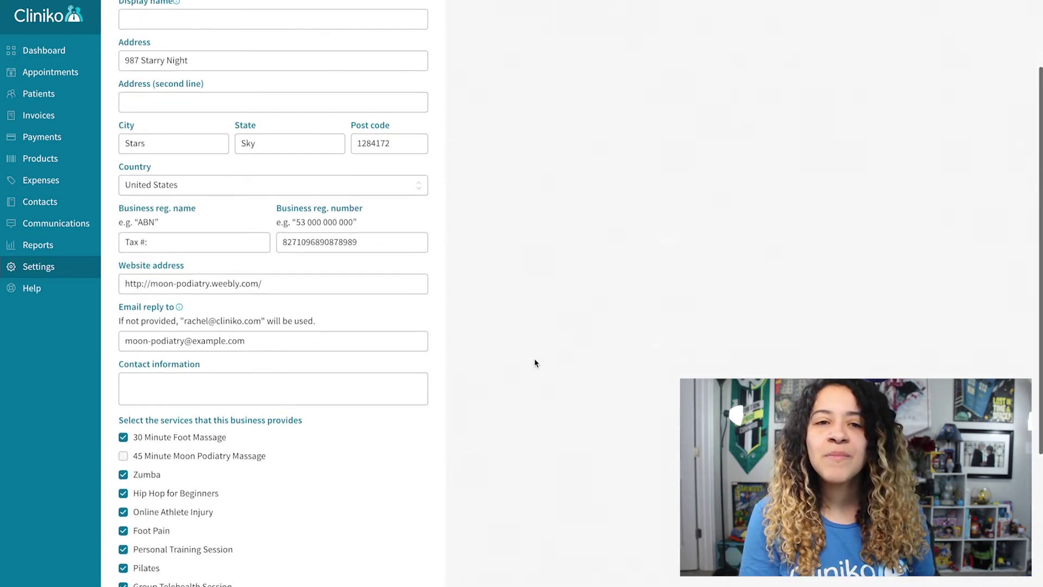
pyautogui.scroll(-5, 536, 363)
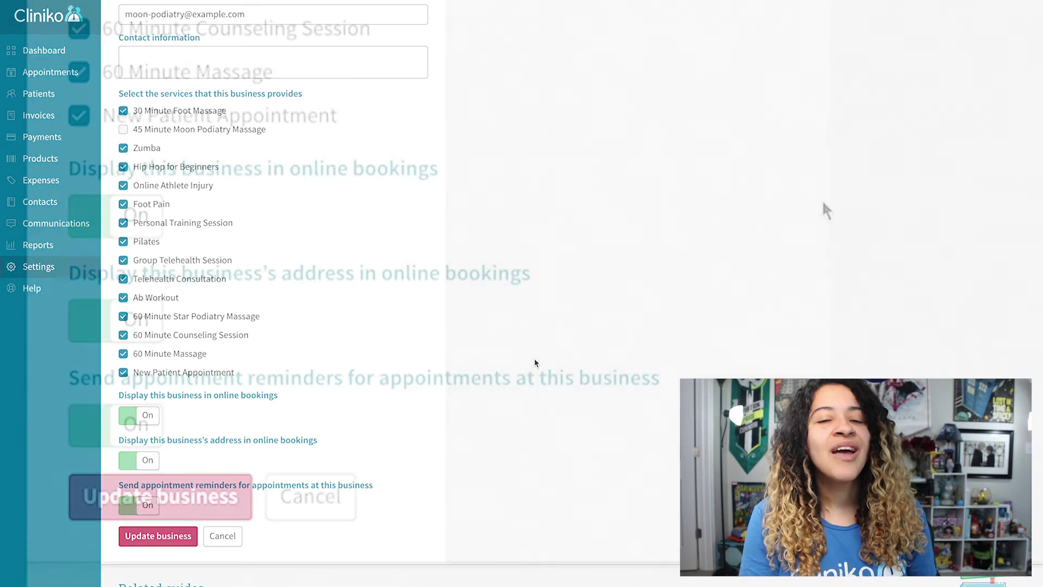
pyautogui.click(131, 322)
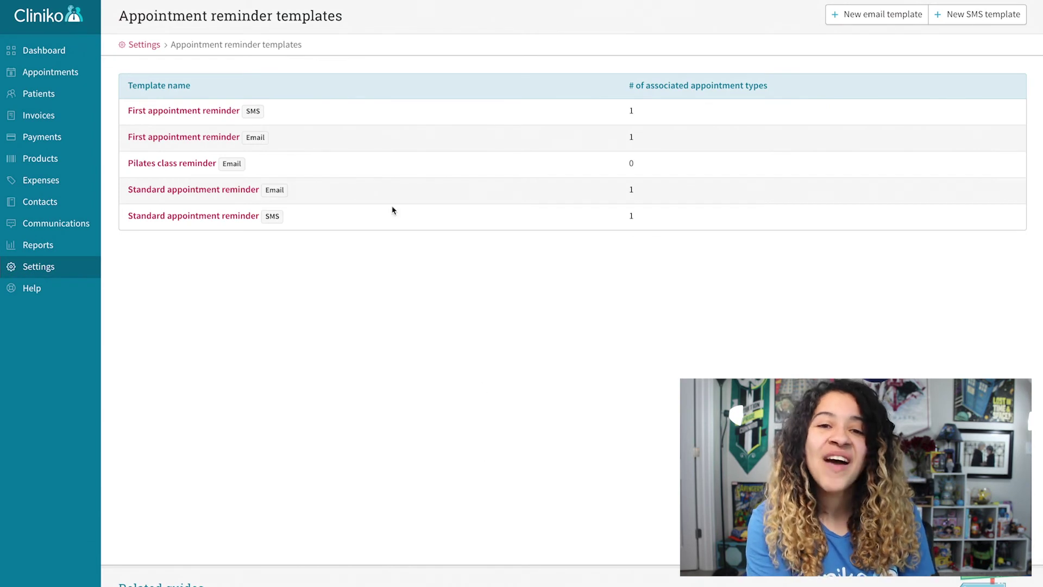
# Delete the 'Location: {{Business.FullAddress}}' line from the Standard appointment reminder email.
pyautogui.click(228, 189)
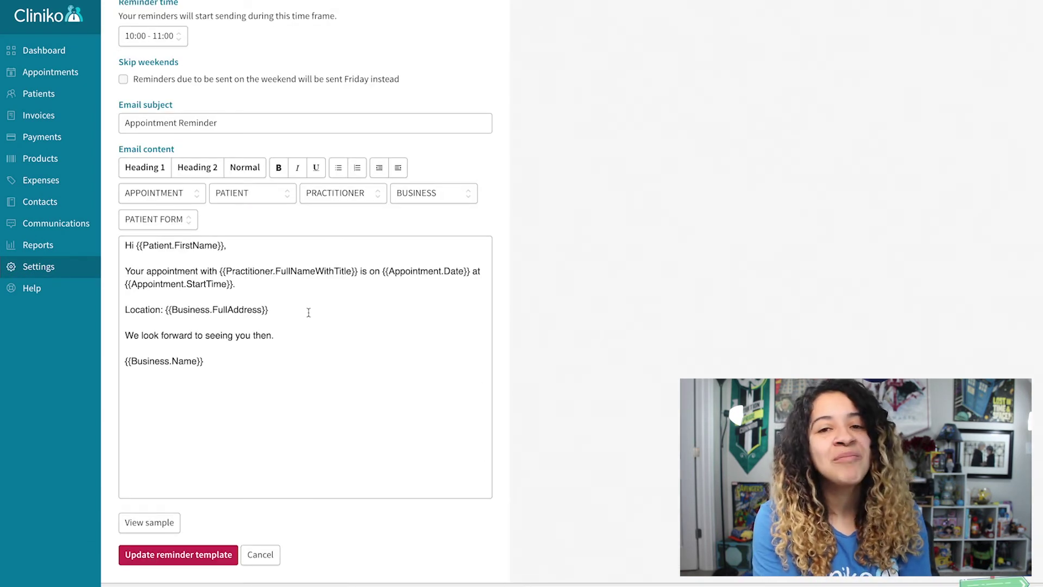
pyautogui.moveTo(309, 313); pyautogui.dragTo(112, 312)
pyautogui.press('BackSpace')
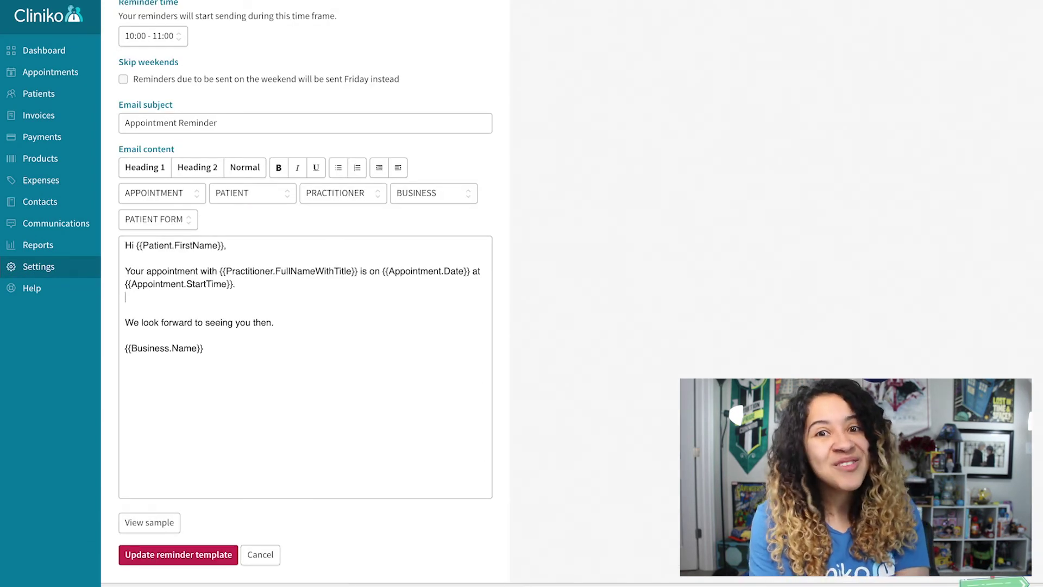
pyautogui.press('BackSpace')
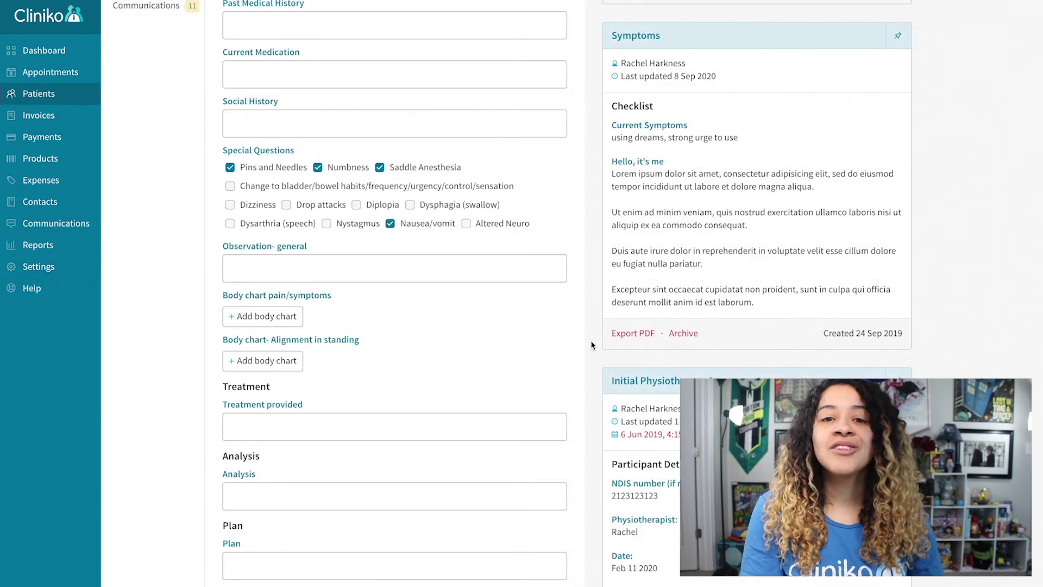
# Add a Feet body chart and circle the front-view foot using the smallest pencil size.
pyautogui.click(290, 318)
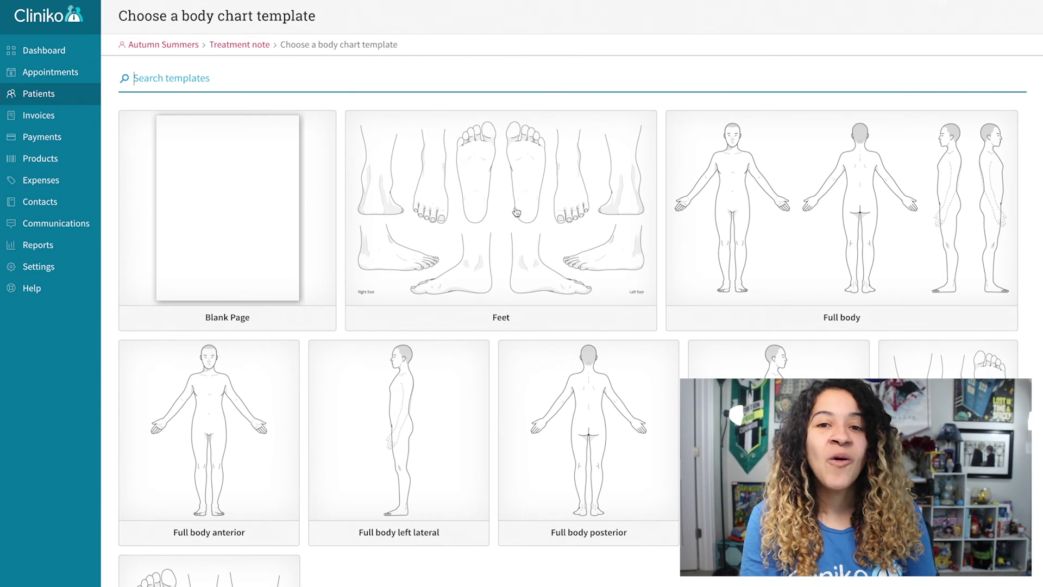
pyautogui.click(516, 213)
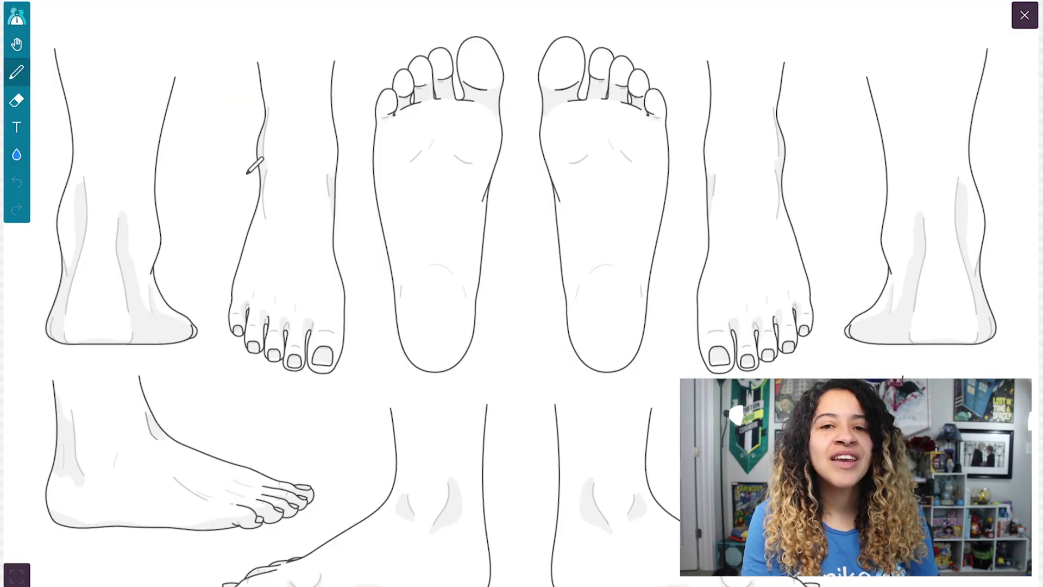
pyautogui.click(16, 71)
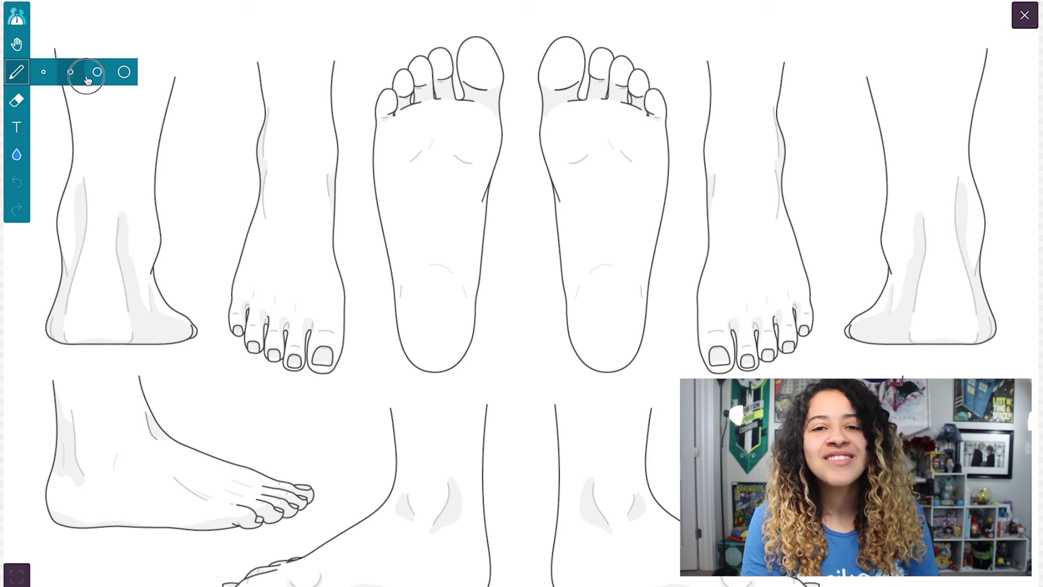
pyautogui.click(45, 72)
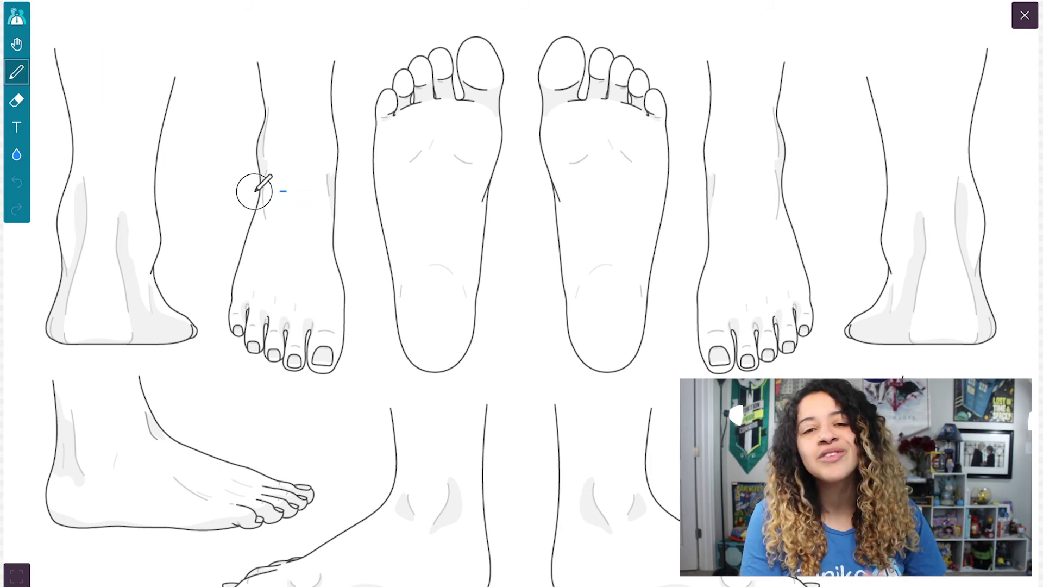
pyautogui.moveTo(265, 190); pyautogui.dragTo(383, 237)
pyautogui.moveTo(284, 171); pyautogui.dragTo(253, 192)
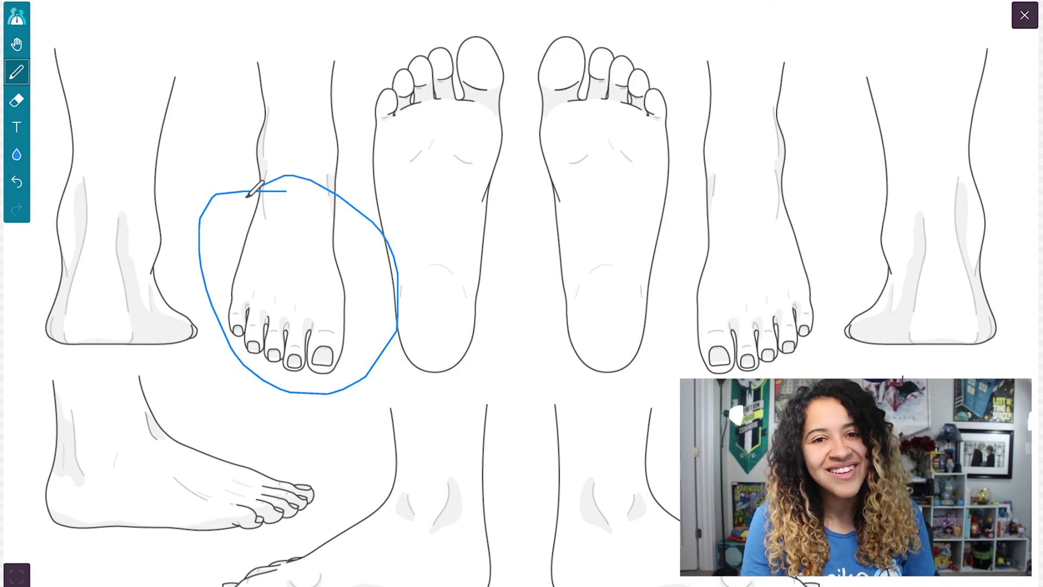